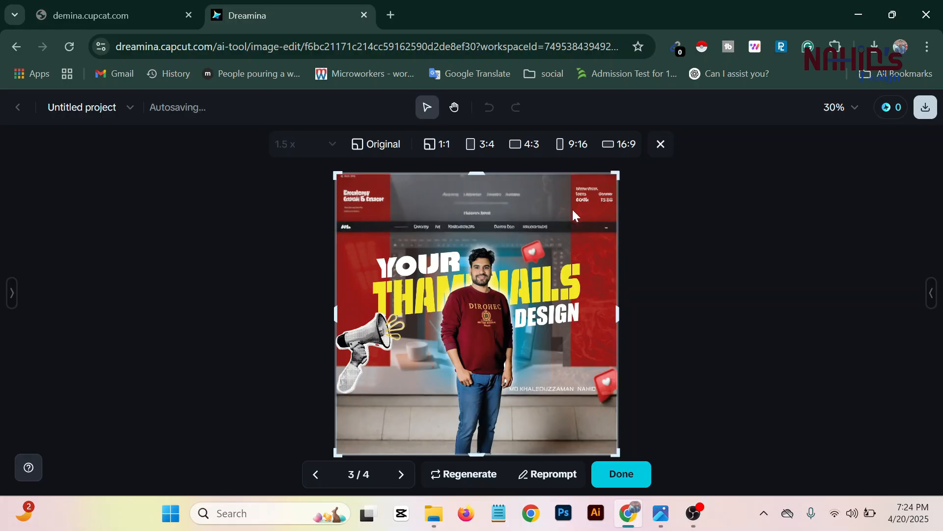
Compare the four expanded thumbnail variants, keep the second one and start the Remove tool on it
left_click(401, 475)
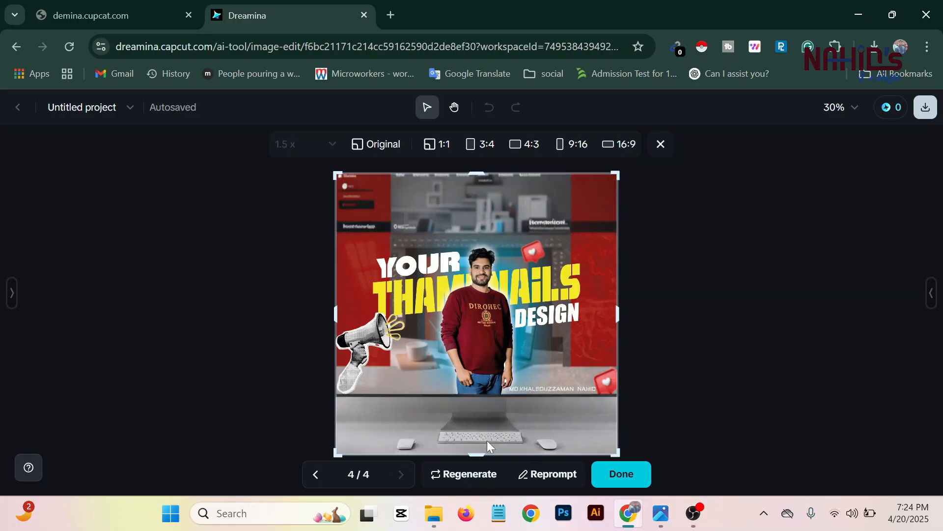
left_click(318, 474)
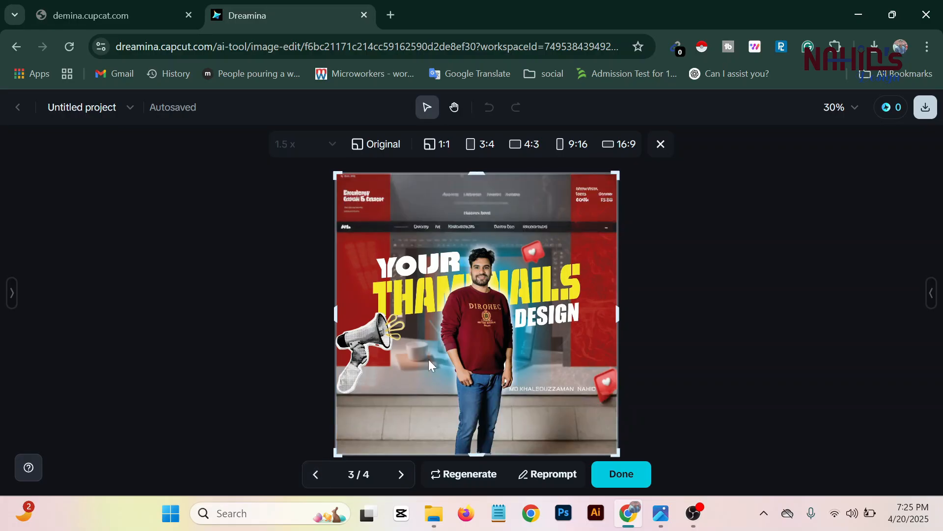
left_click(317, 475)
left_click(316, 477)
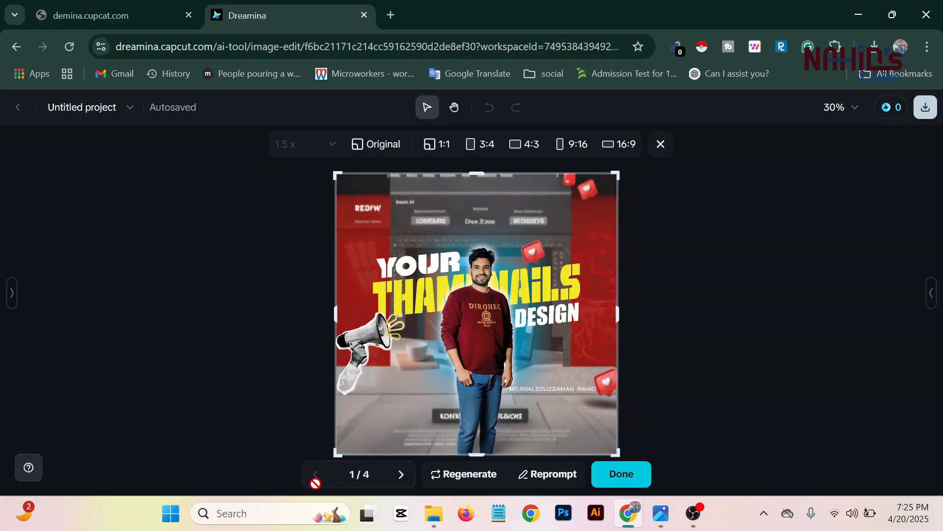
left_click(400, 477)
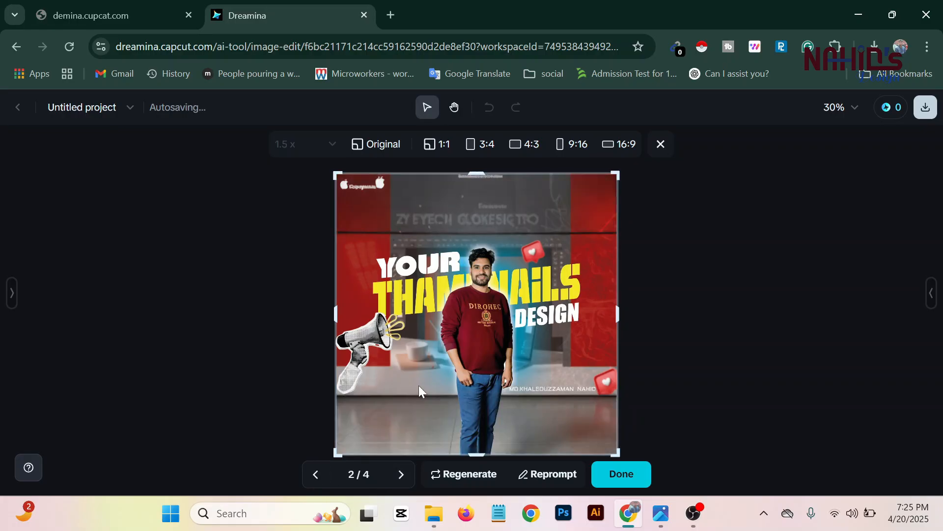
left_click(622, 474)
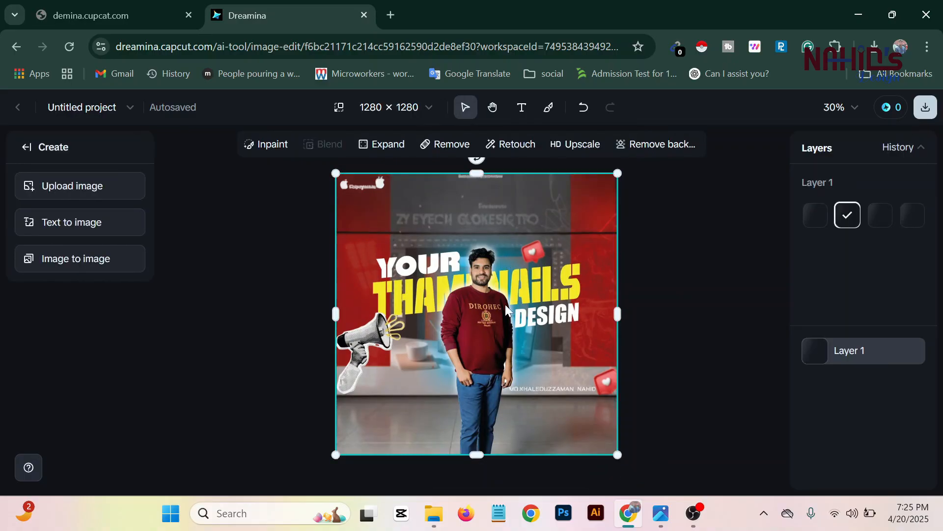
left_click(432, 144)
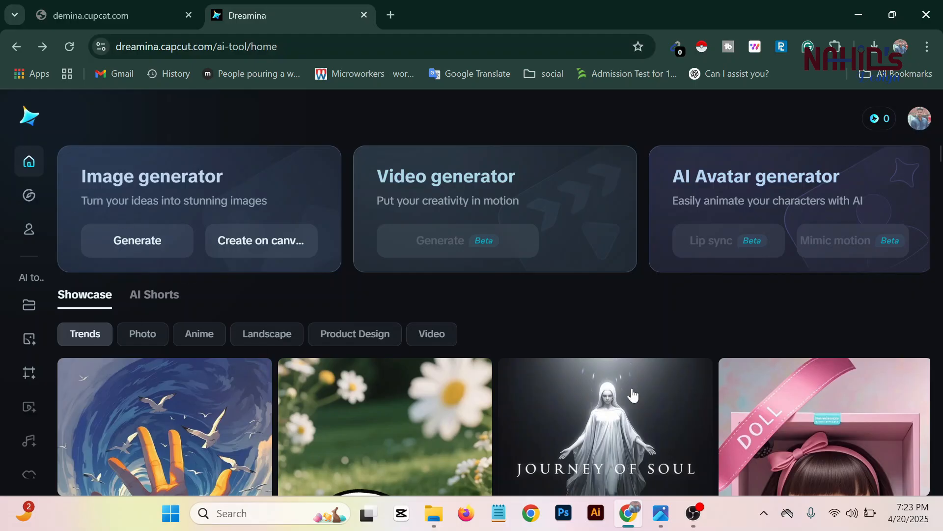
Create a new image canvas and set its aspect ratio to 1:1
left_click(260, 249)
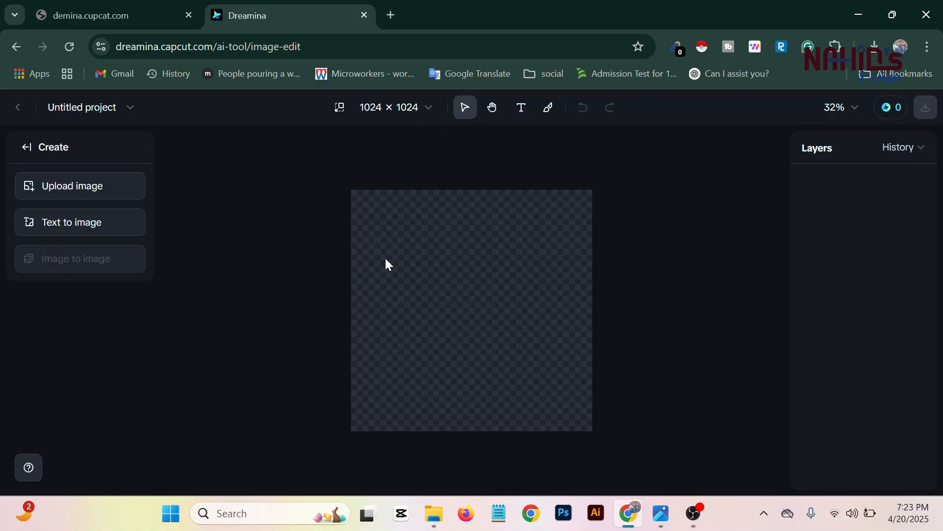
left_click(432, 108)
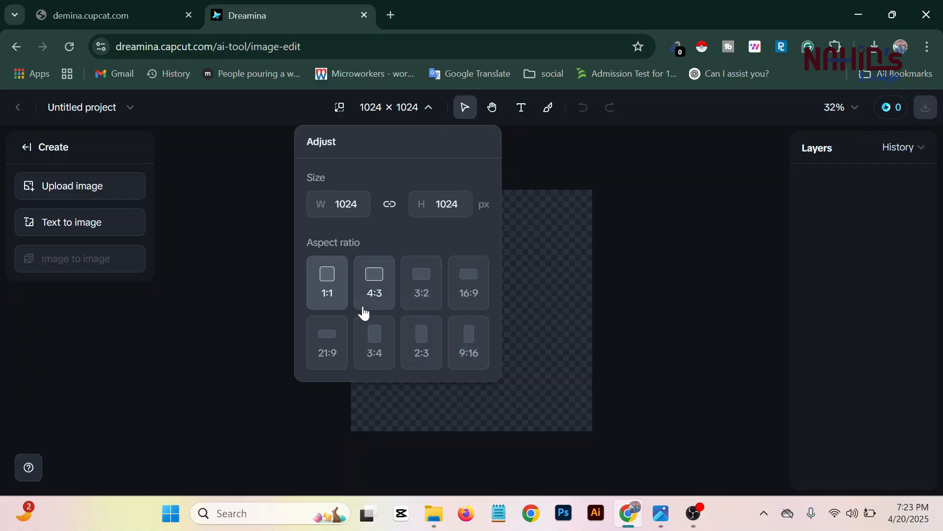
left_click(328, 290)
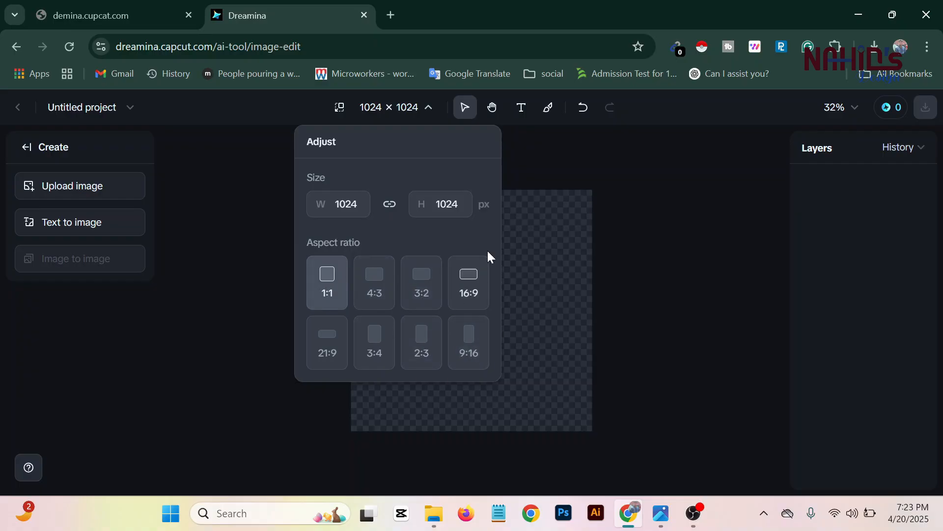
left_click(577, 251)
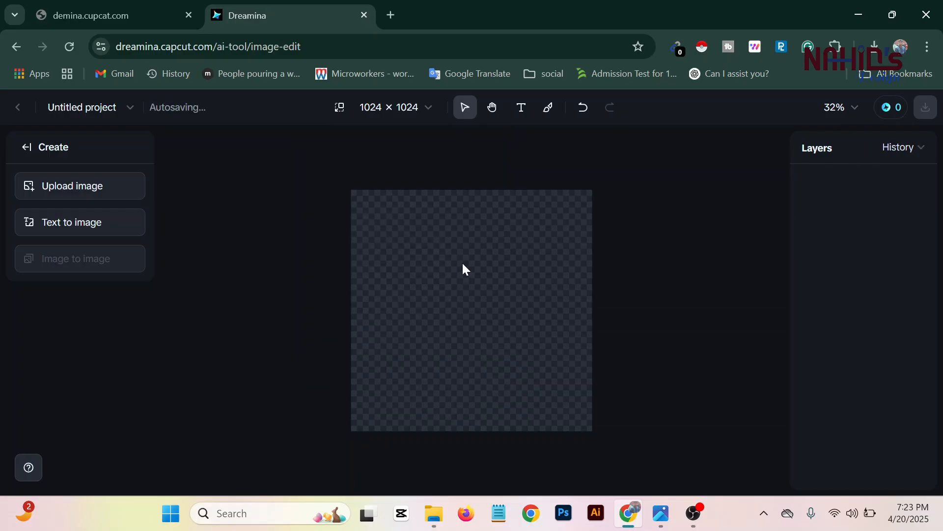
Place the THAMBEL thumbnail image from the social media poster design folder onto the canvas at its original proportions
left_click(426, 516)
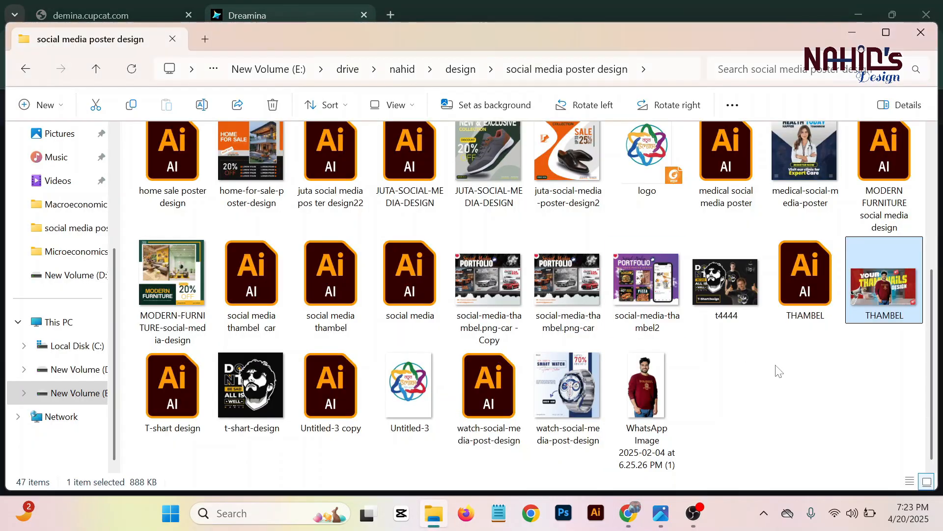
left_click_drag(580, 510, 450, 324)
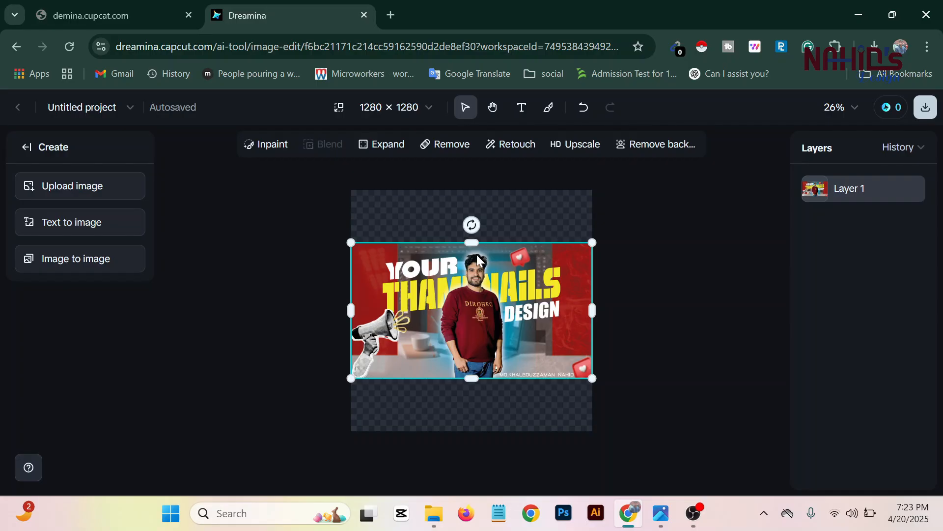
left_click_drag(471, 241, 467, 208)
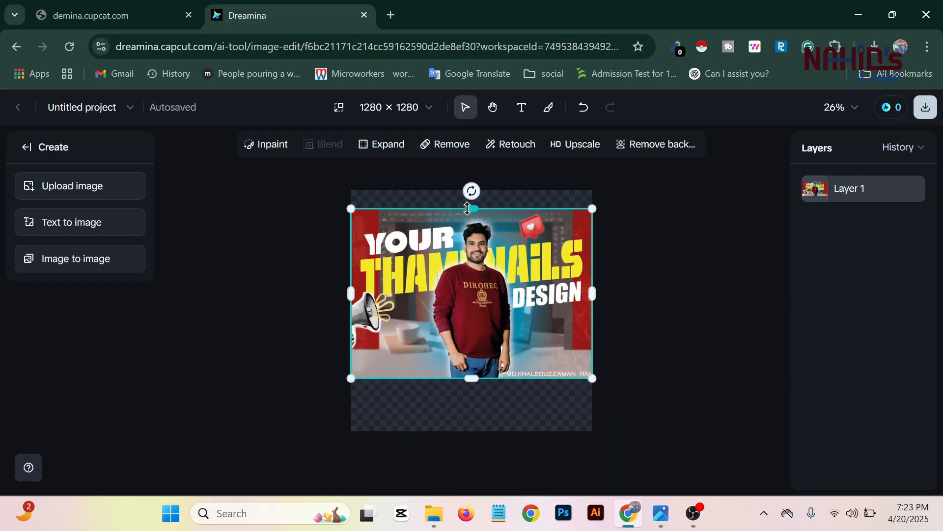
key("ctrl+z")
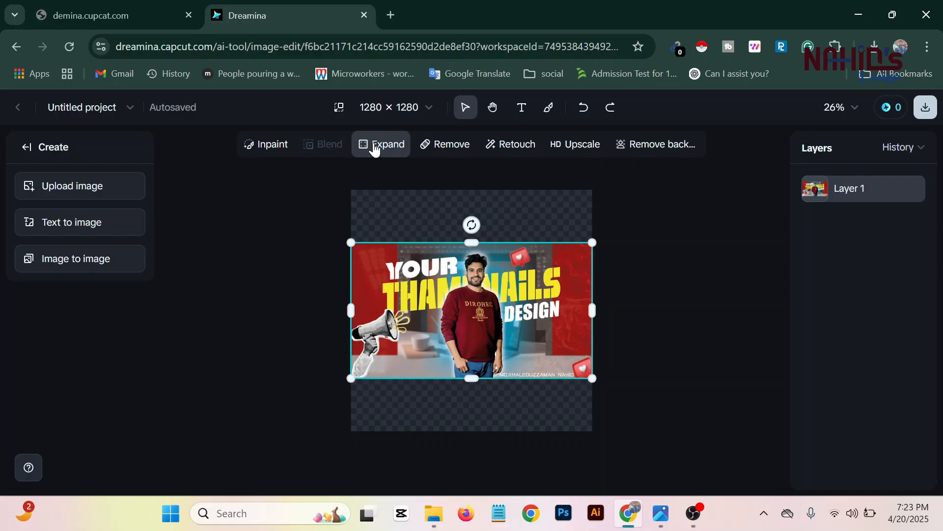
Expand the thumbnail with AI, fitting the expansion frame to all four edges of the square canvas and leaving the prompt empty
left_click(375, 146)
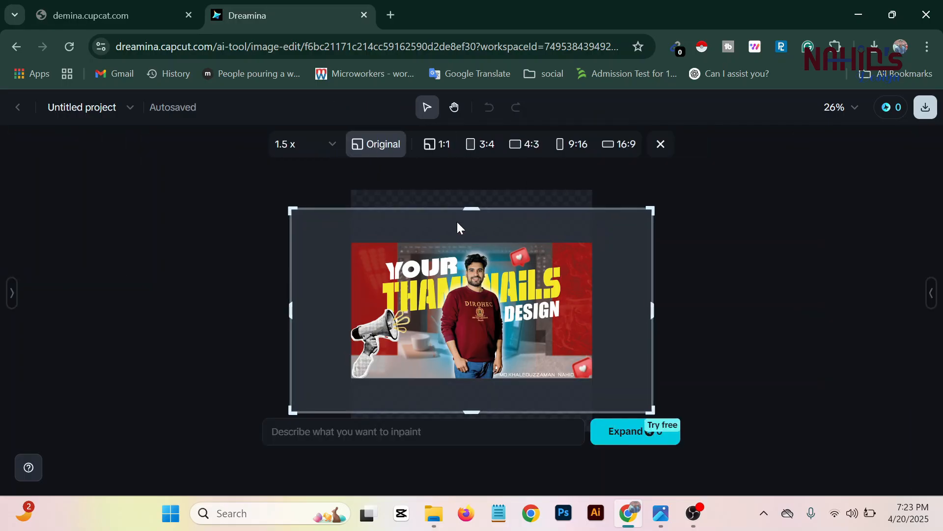
left_click_drag(470, 209, 470, 190)
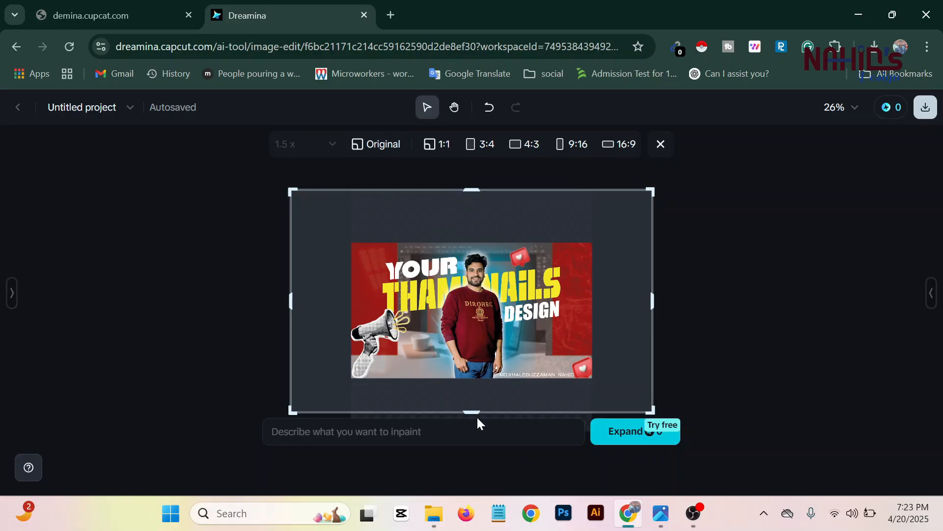
left_click_drag(476, 412, 477, 429)
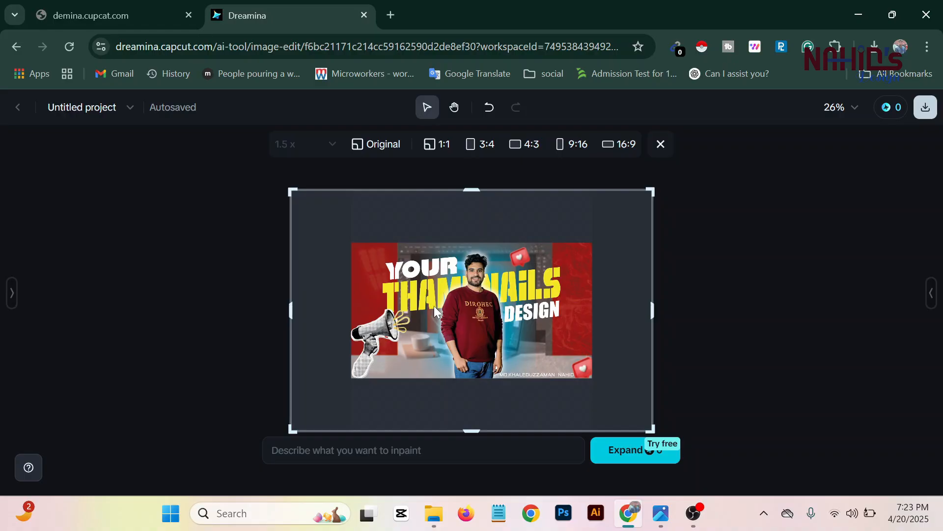
left_click_drag(289, 323, 350, 310)
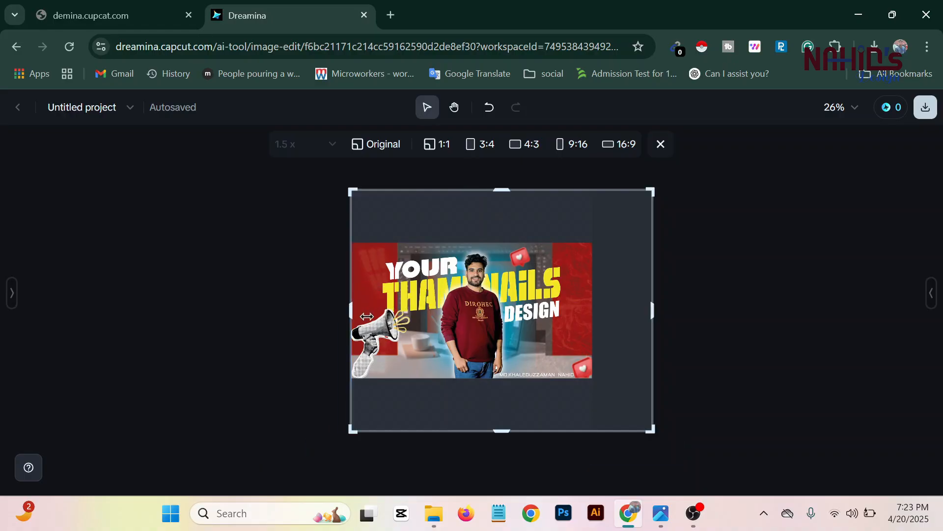
left_click_drag(653, 310, 594, 313)
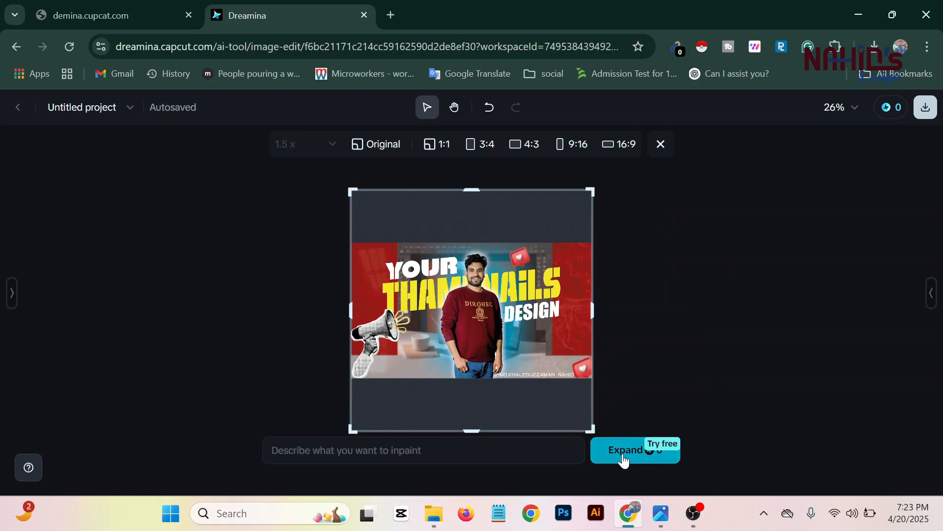
left_click(622, 449)
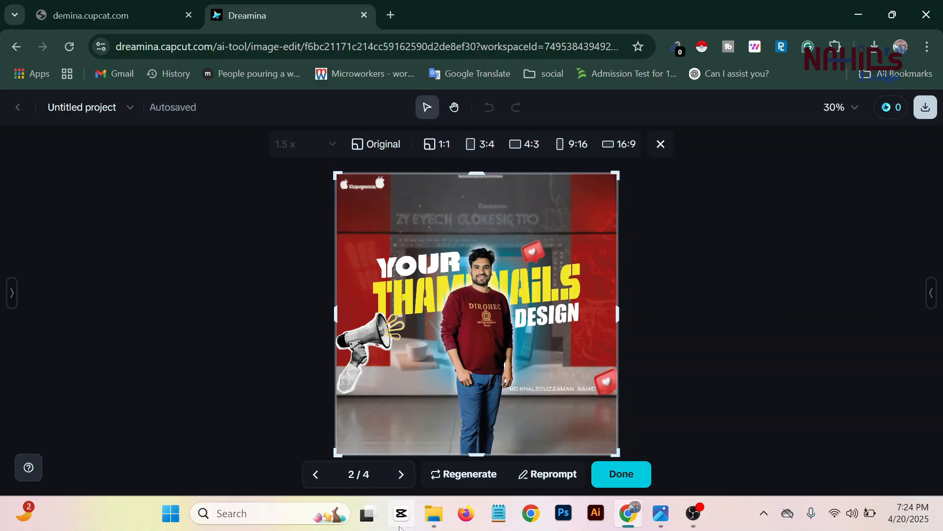
Browse through the generated expansion results and accept variant 2 of 4
left_click(402, 475)
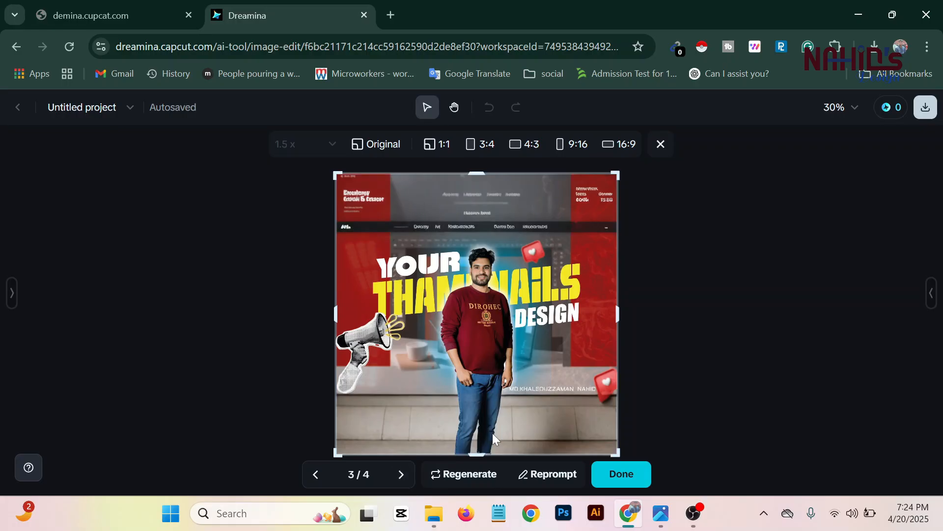
left_click(401, 474)
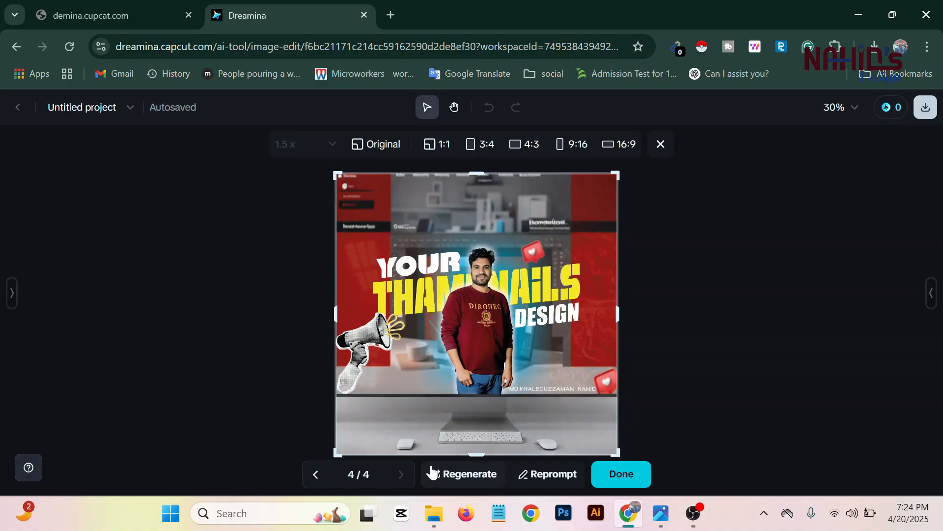
left_click(317, 474)
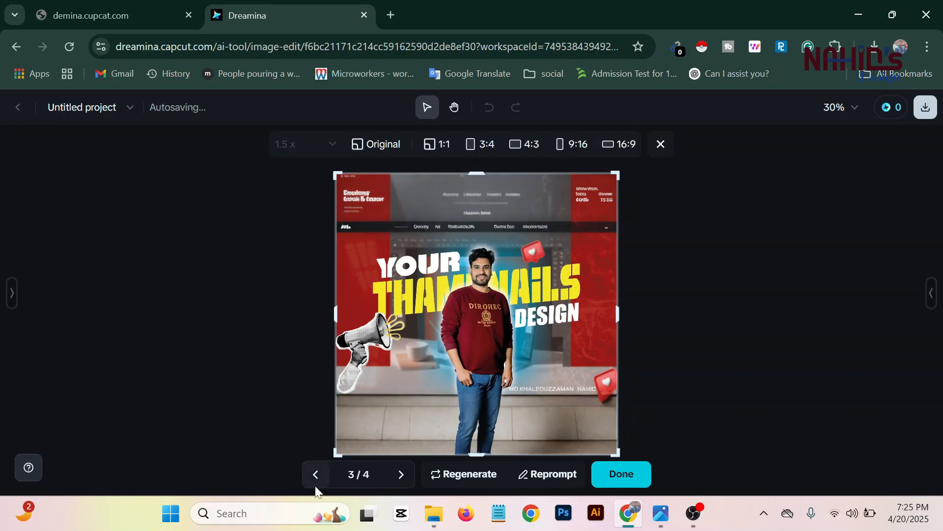
left_click(316, 484)
left_click(316, 484)
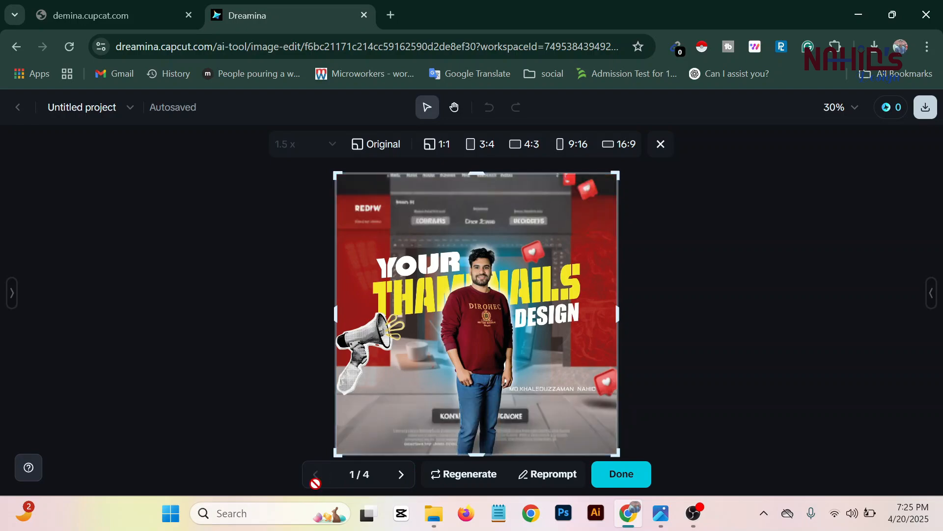
left_click(400, 480)
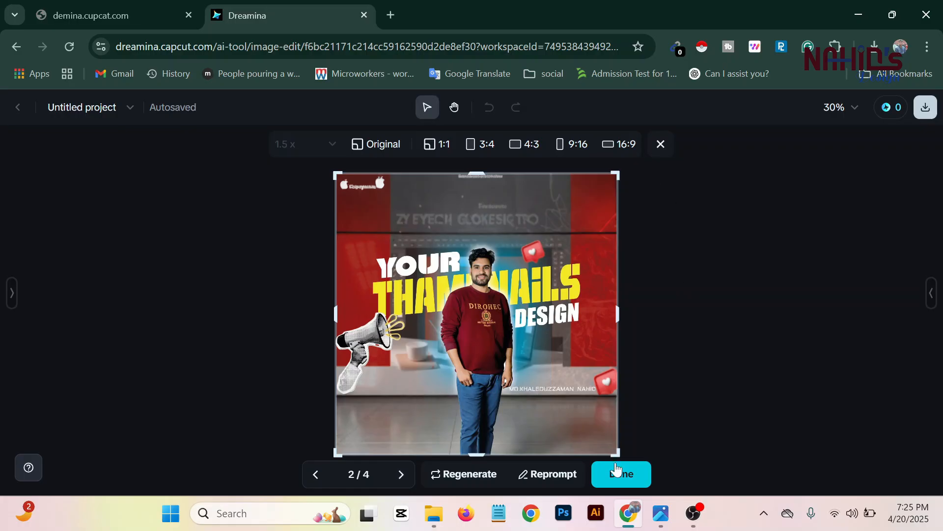
left_click(623, 477)
left_click(624, 477)
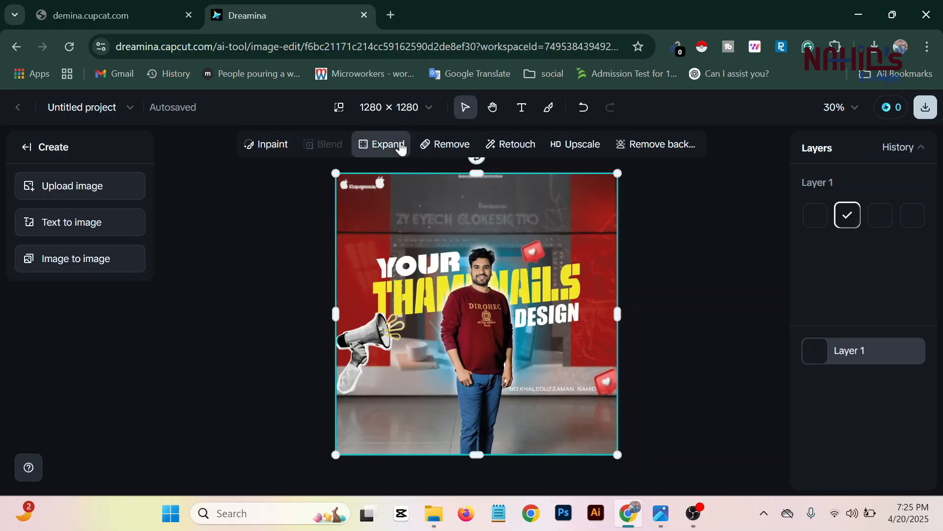
Brush over the name credit and the lower heart icon with the Remove tool, erase them and accept the first result
left_click(425, 144)
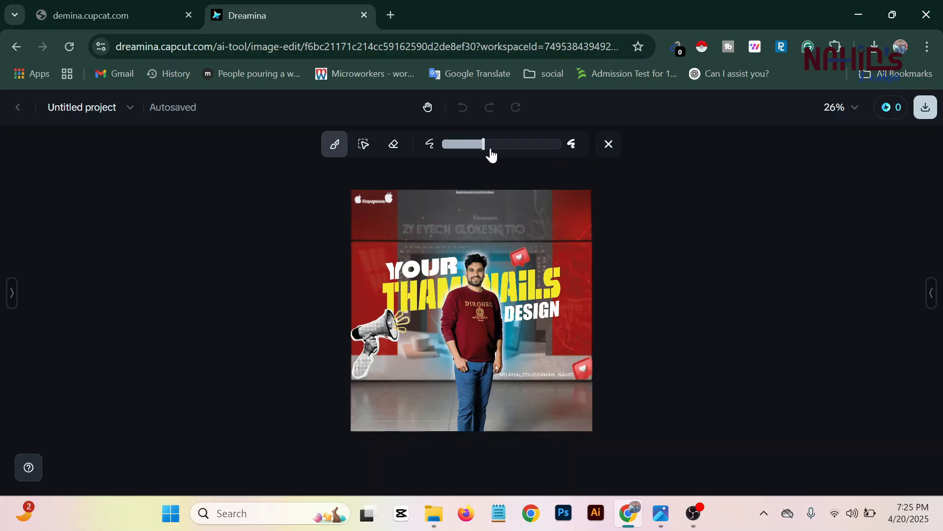
left_click(393, 143)
left_click(334, 144)
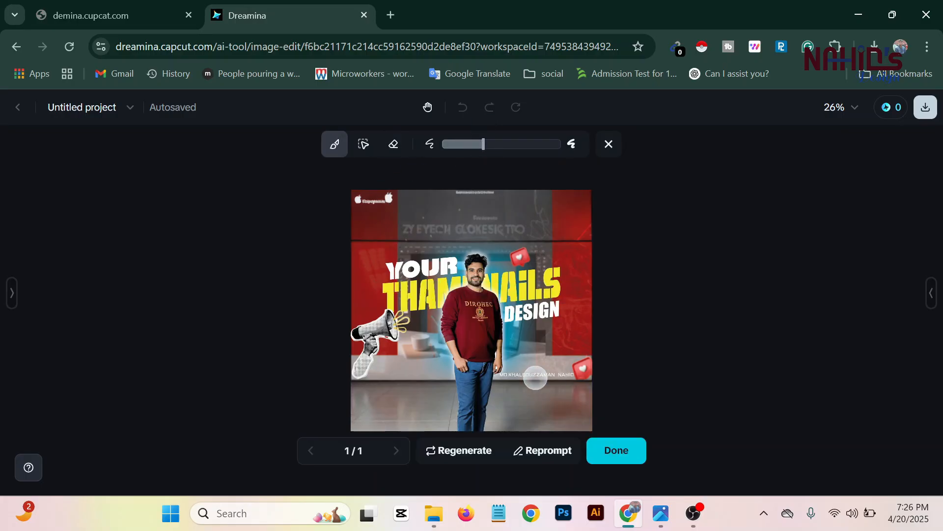
left_click_drag(509, 376, 583, 368)
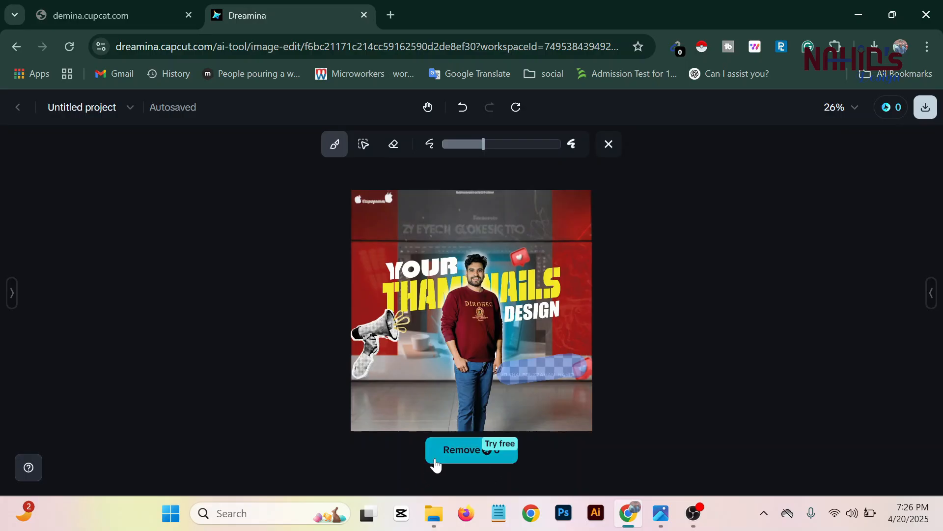
left_click(456, 448)
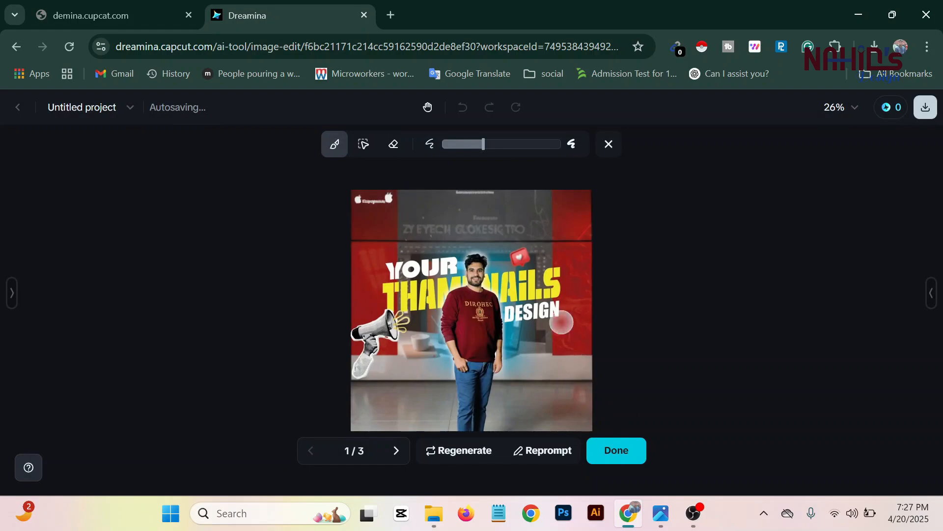
left_click(632, 445)
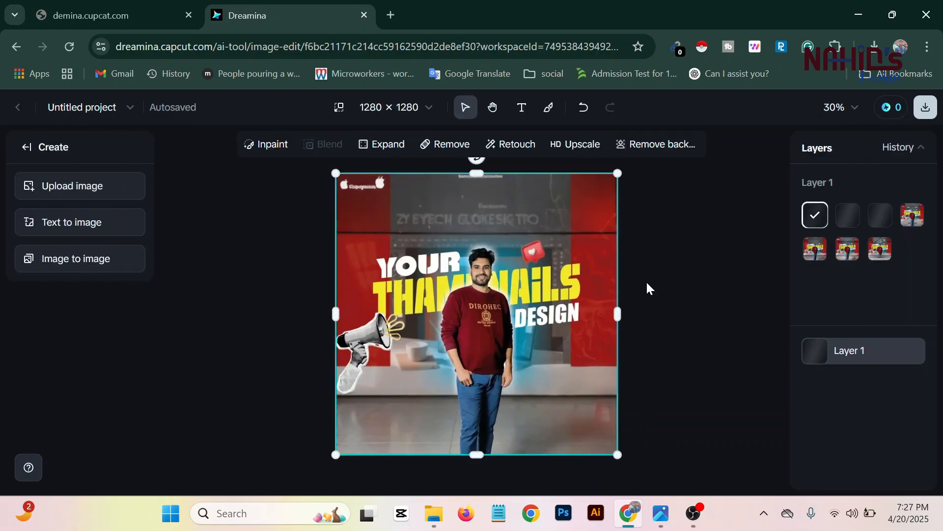
Retouch the cleaned-up square image with AI
left_click(509, 162)
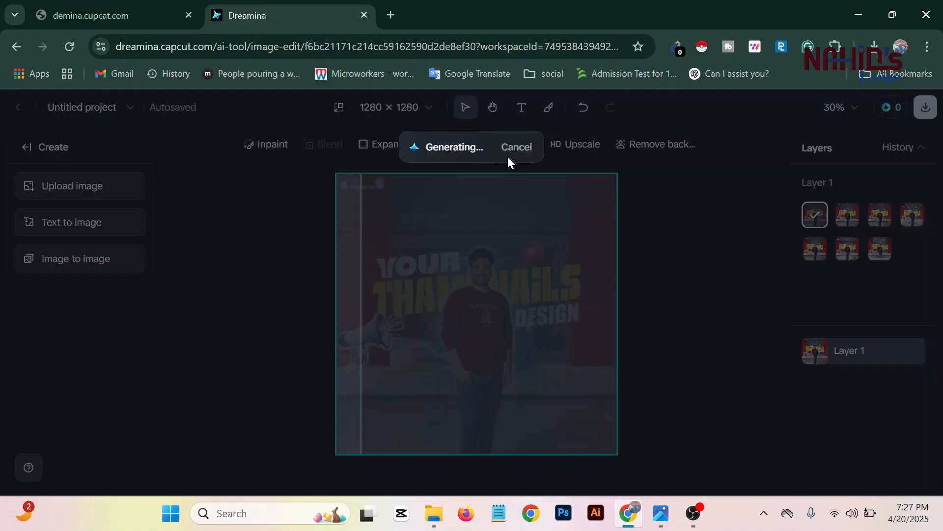